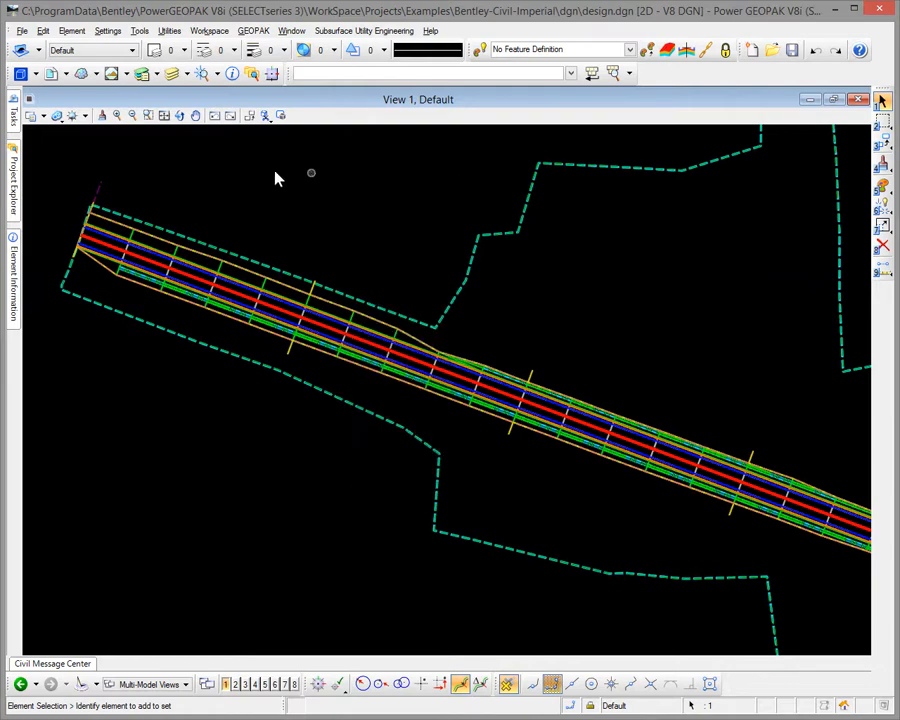
- Show the plan and the Default-3D model side by side using the 2D/3D views command
right_click(275, 177)
mouse_move(368, 216)
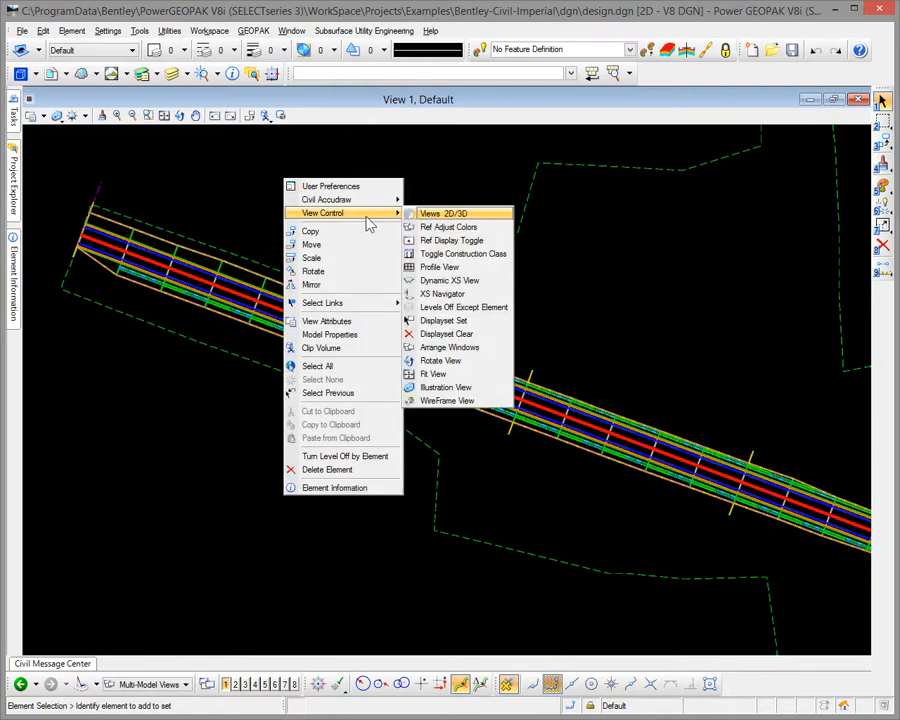
left_click(443, 215)
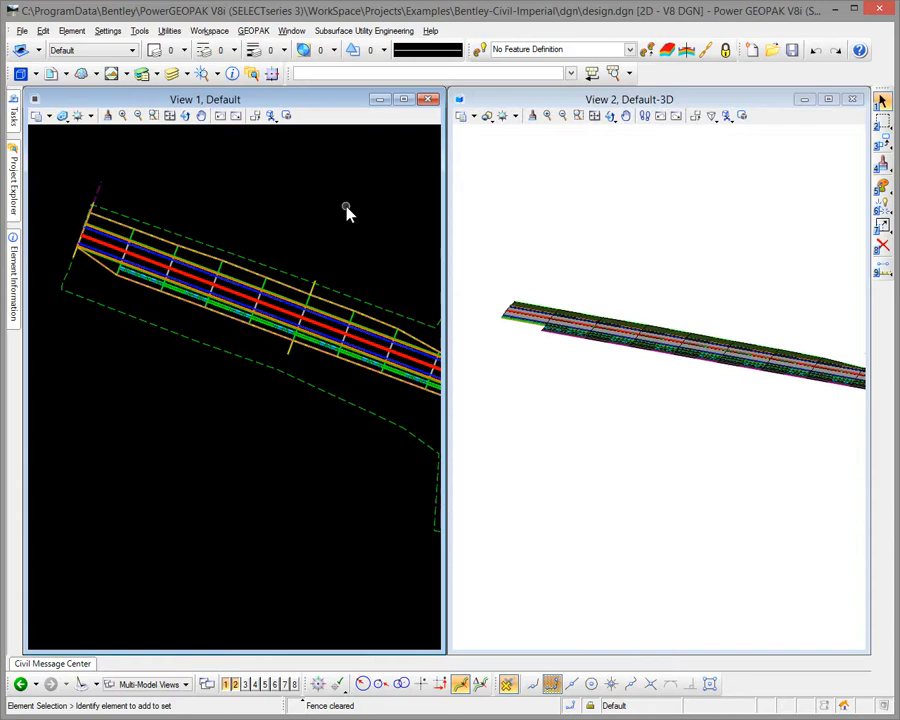
right_click(261, 201)
mouse_move(296, 238)
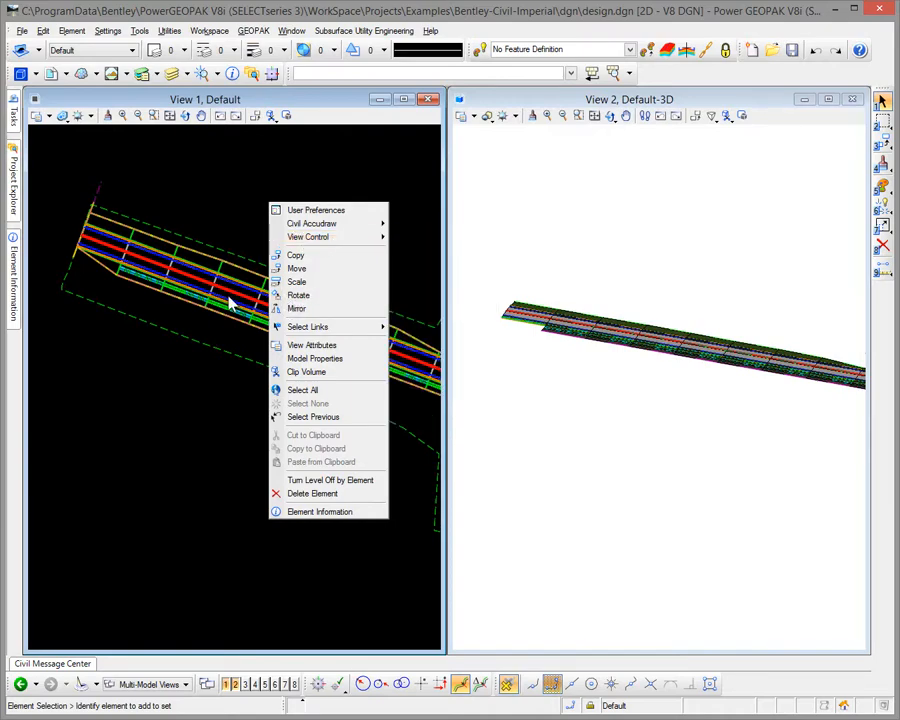
- Close the Default-3D view and maximize View 1 around the start of the corridor
scroll(229, 298, "up", 3)
left_click(852, 99)
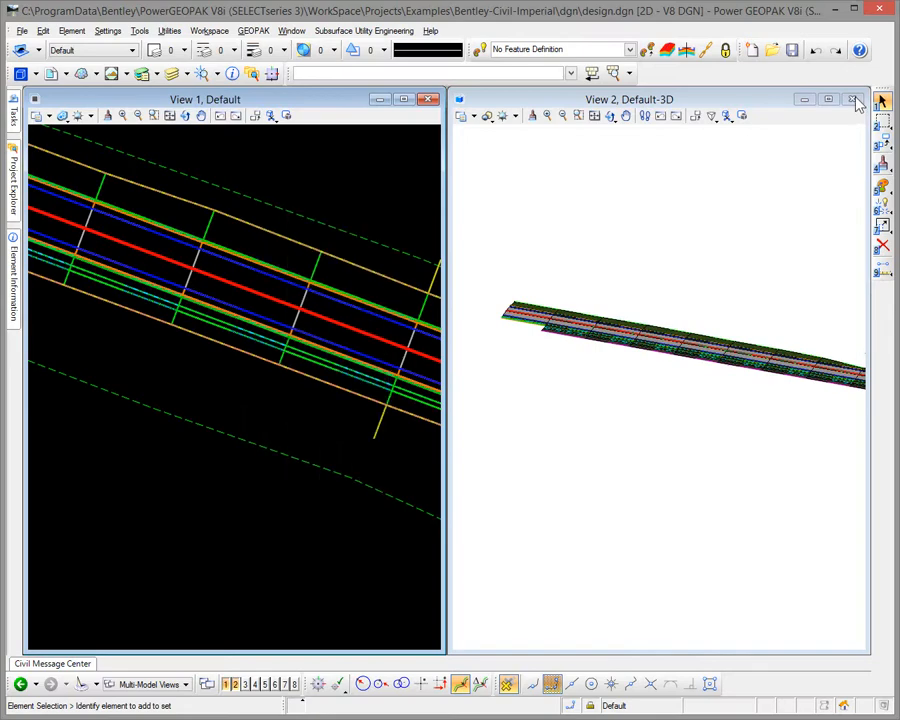
left_click(852, 99)
left_click(403, 99)
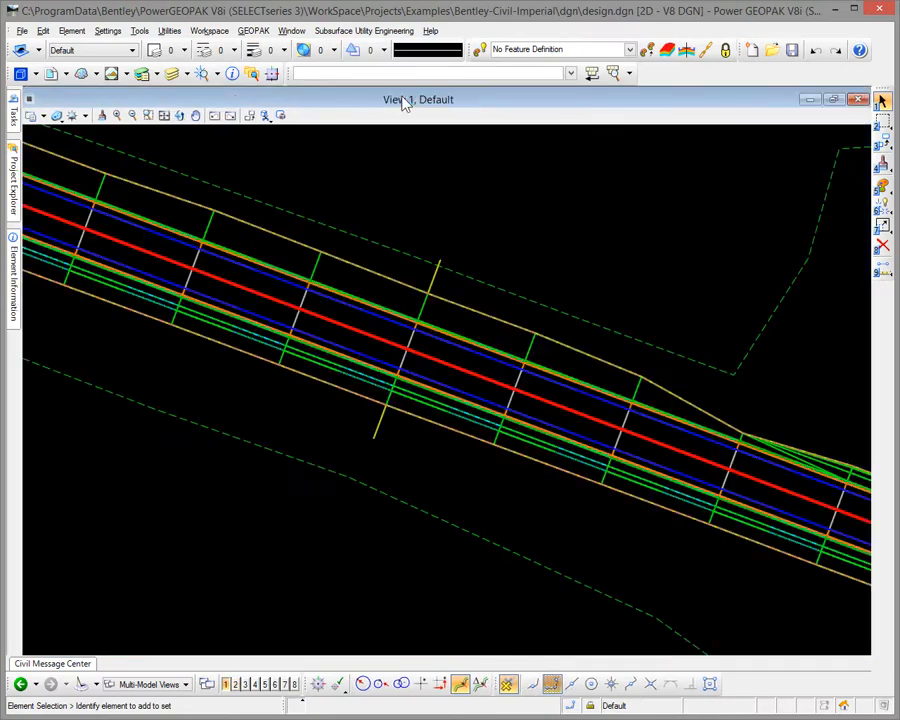
scroll(416, 343, "down", 5)
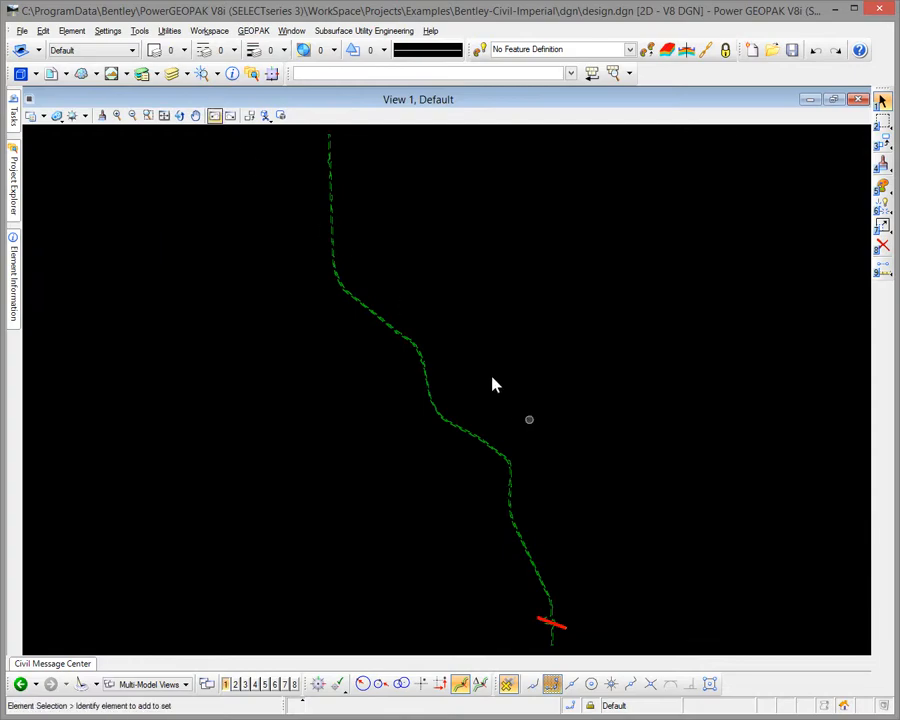
left_click(214, 116)
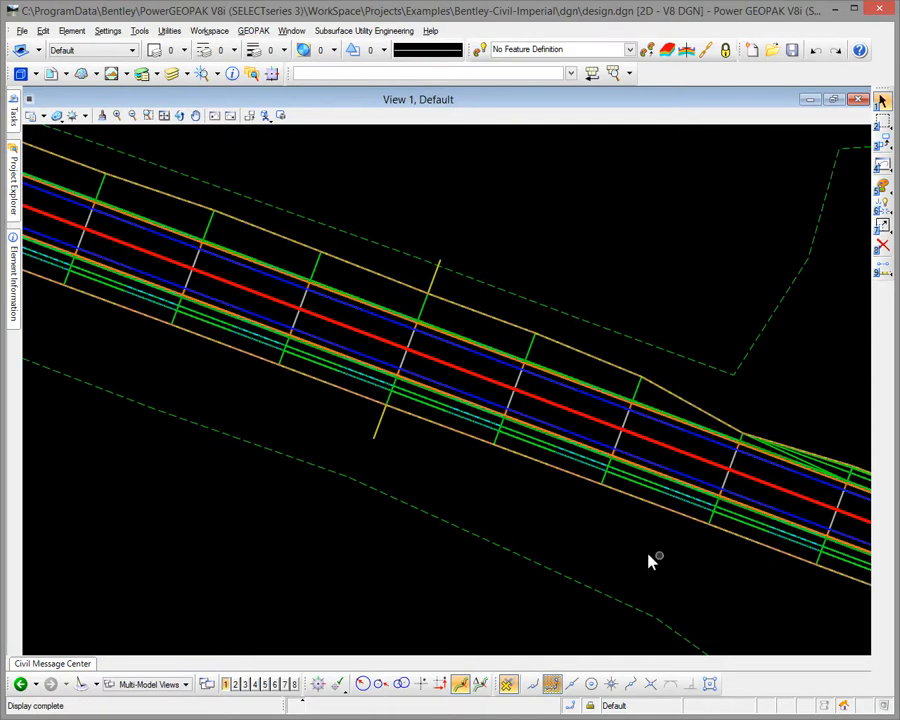
scroll(643, 549, "down", 2)
middle_click_drag(639, 536, 501, 449)
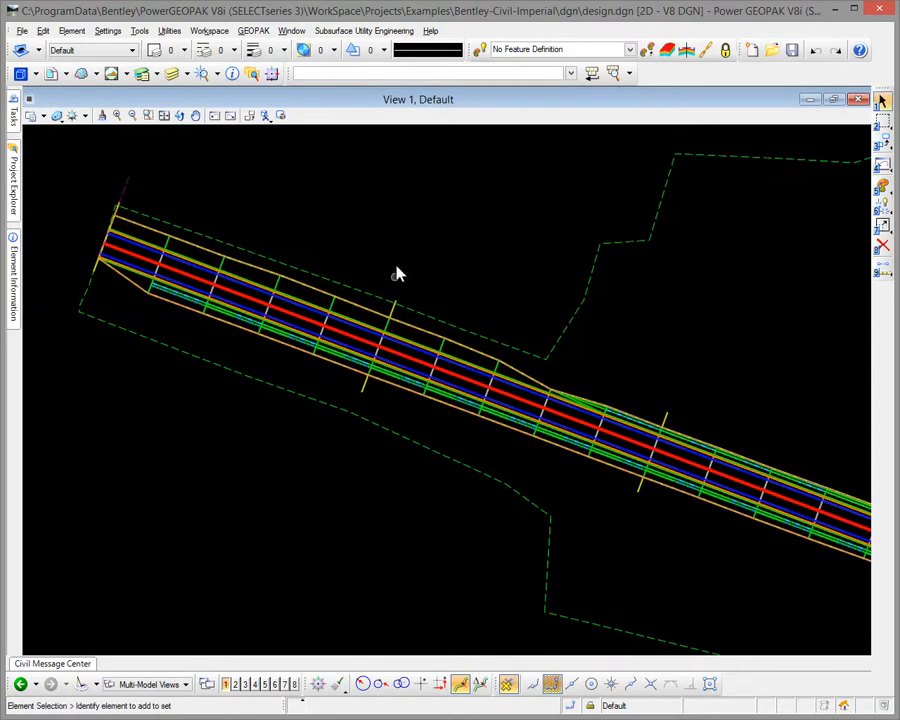
- Dim the reference file colors in View 1 with Ref Adjust Colors
right_click(382, 213)
mouse_move(437, 253)
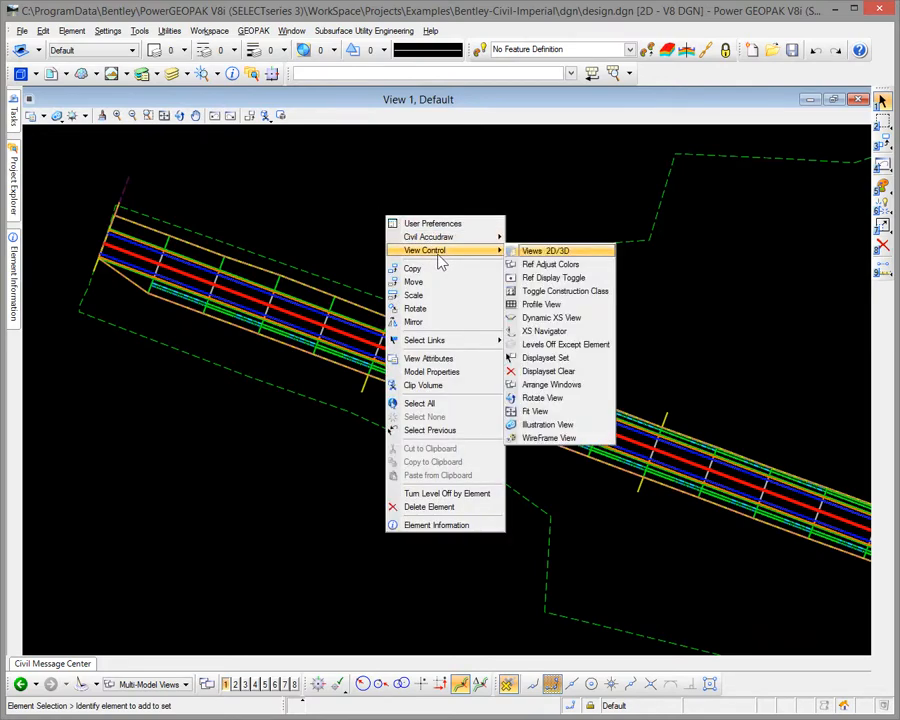
left_click(573, 265)
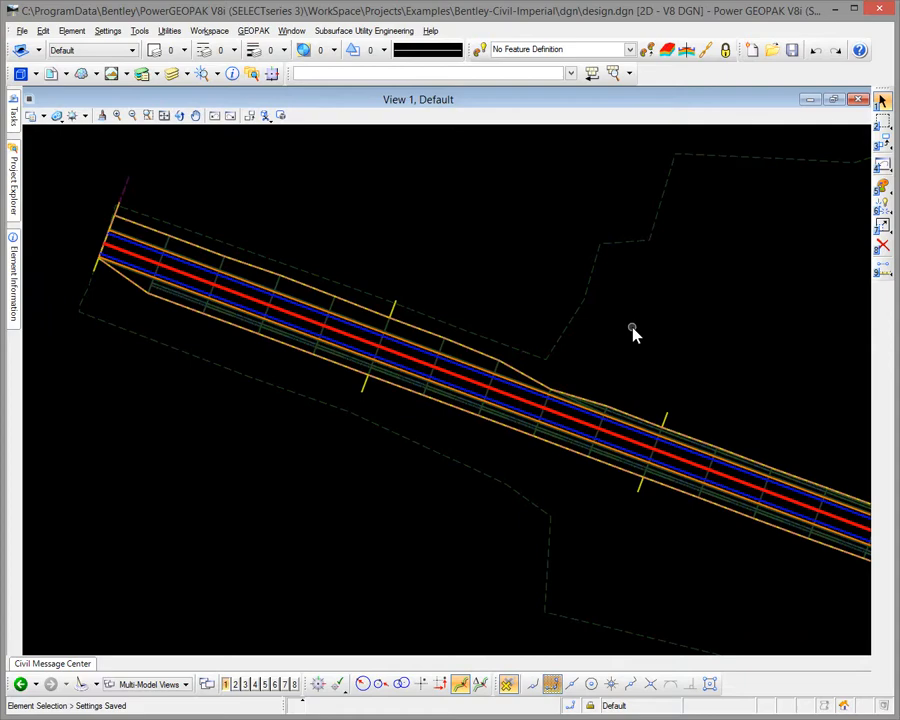
- Examine the color adjustment settings of the ex ground.dgn reference without changing them
left_click(50, 76)
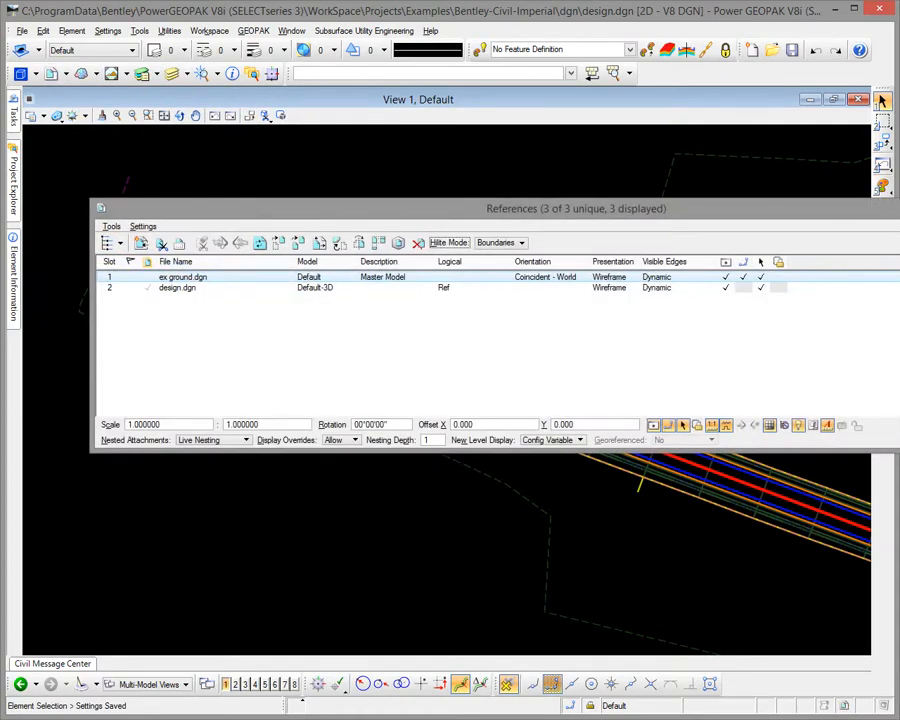
left_click_drag(899, 330, 860, 332)
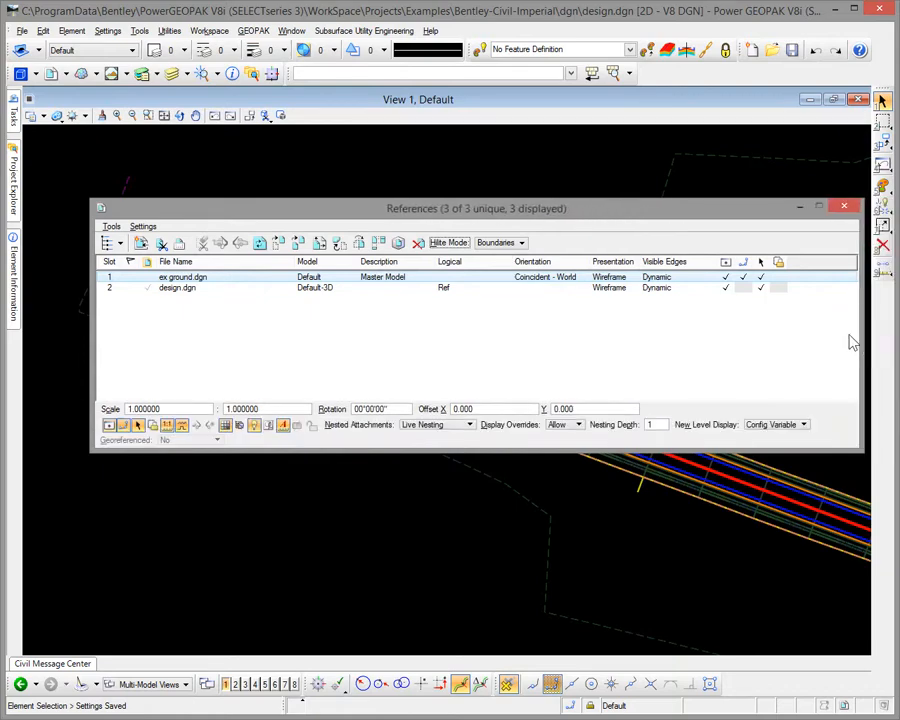
left_click(142, 228)
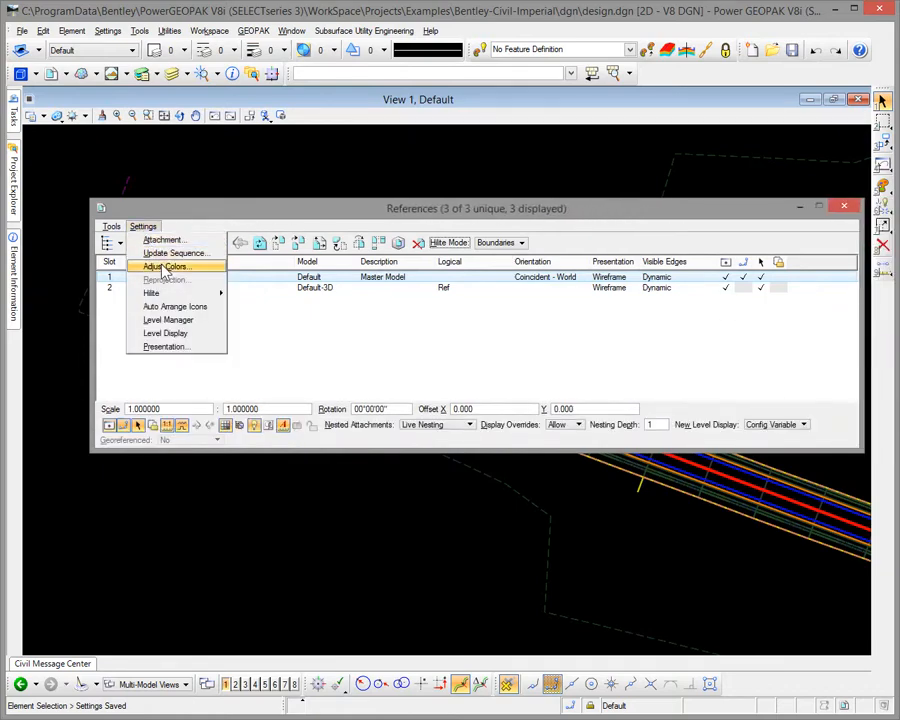
left_click(165, 268)
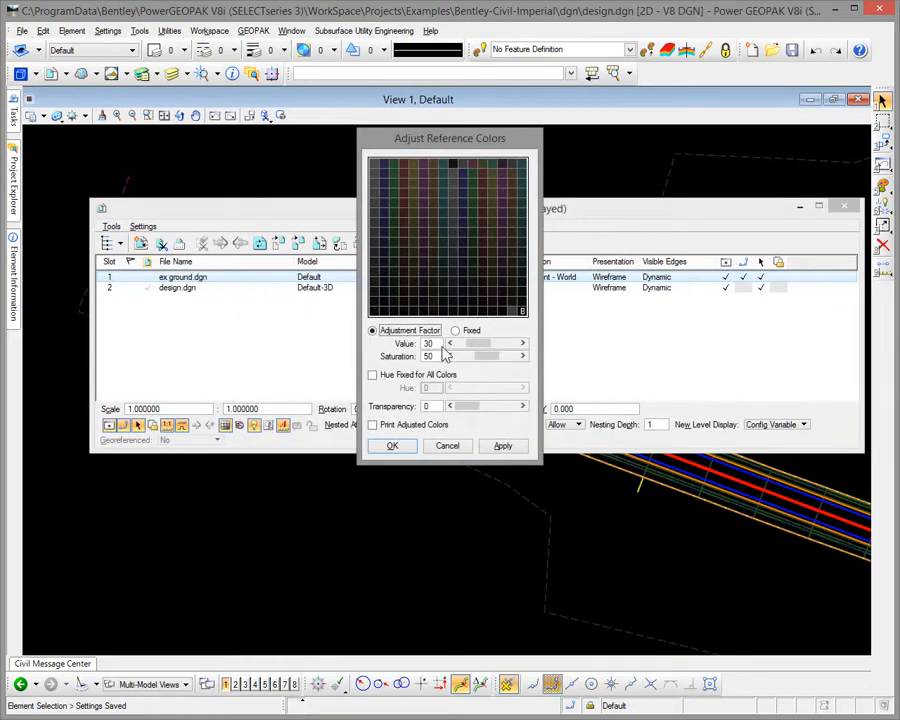
left_click(462, 449)
- Examine the update sequence of the reference files, leave it as it is, and close the references list
left_click(143, 226)
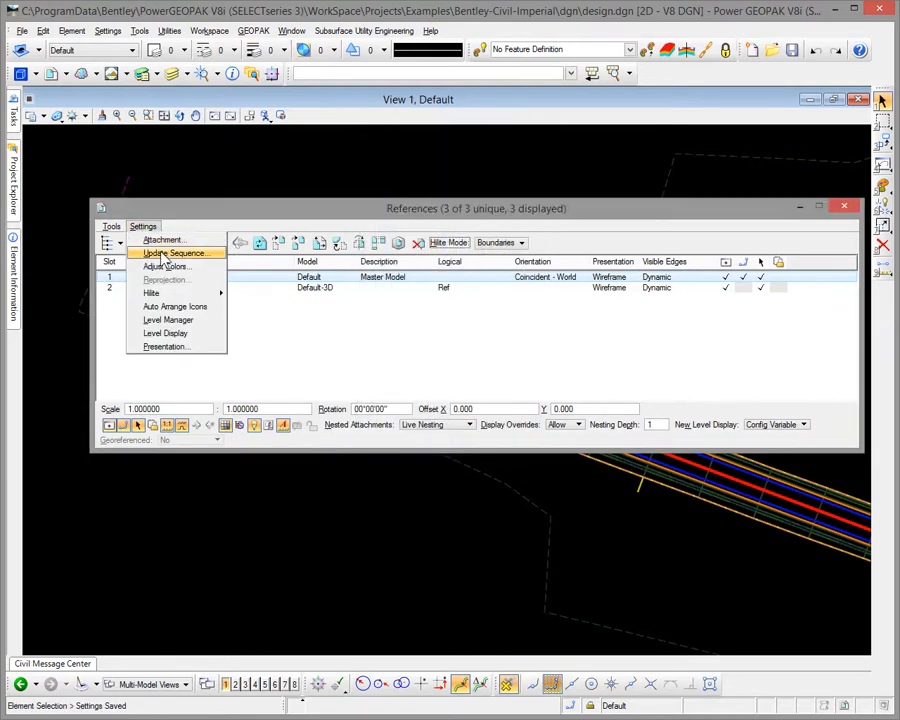
left_click(166, 254)
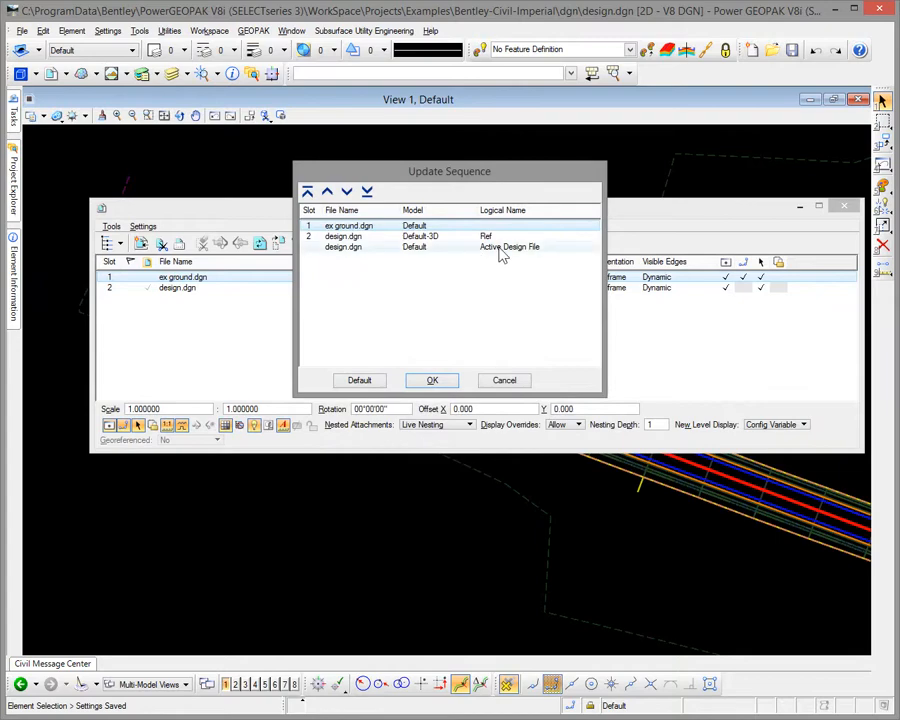
left_click(507, 378)
left_click(851, 208)
- Return the references to their original colors with Ref Adjust Colors
right_click(296, 200)
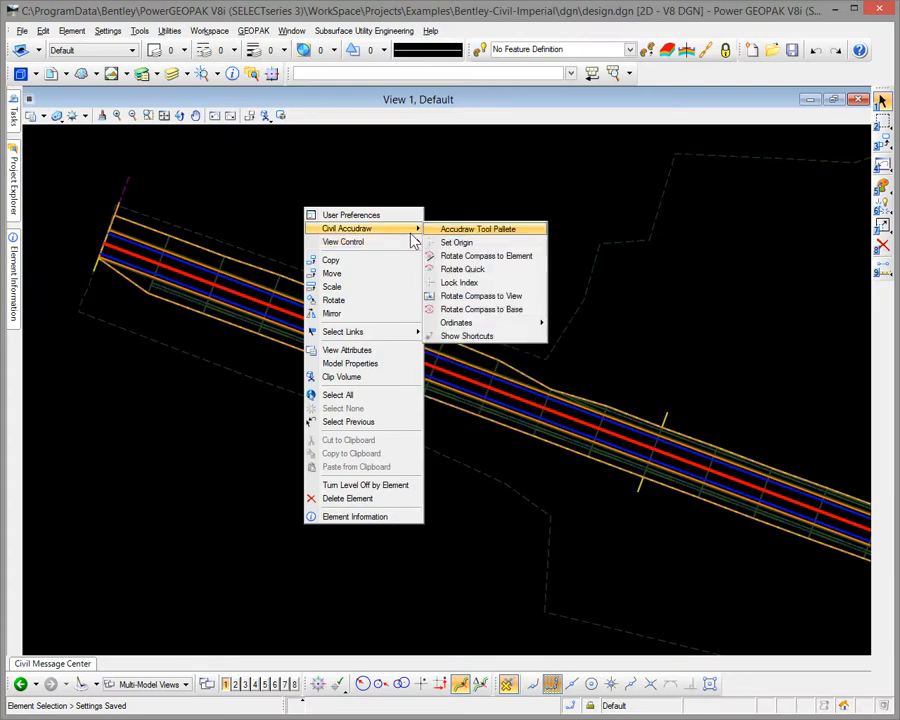
mouse_move(412, 241)
left_click(451, 255)
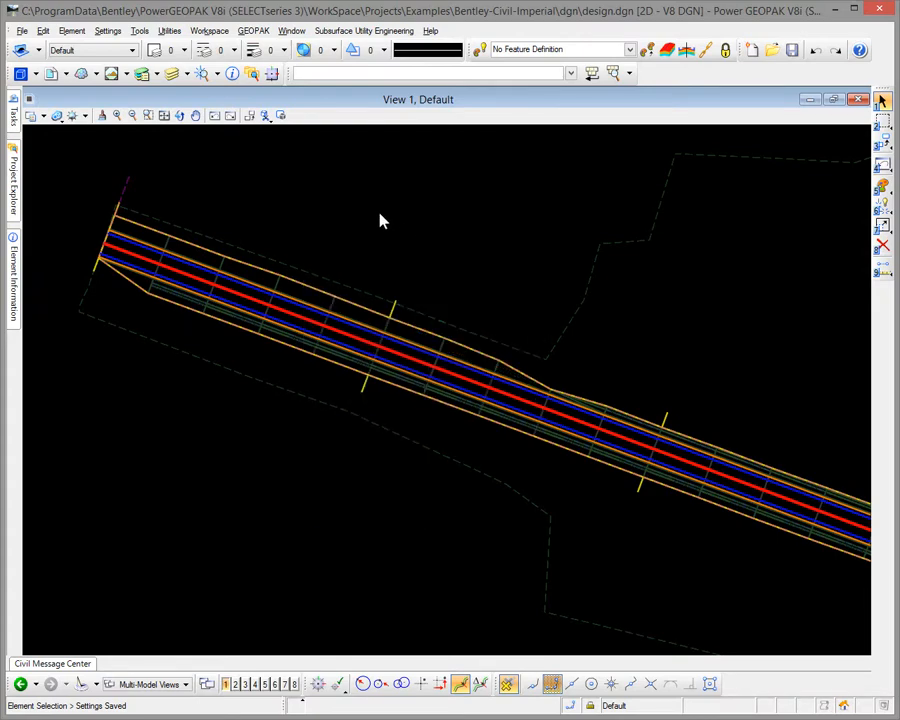
- Hide all reference files in View 1 with the Ref Display Toggle
right_click(251, 173)
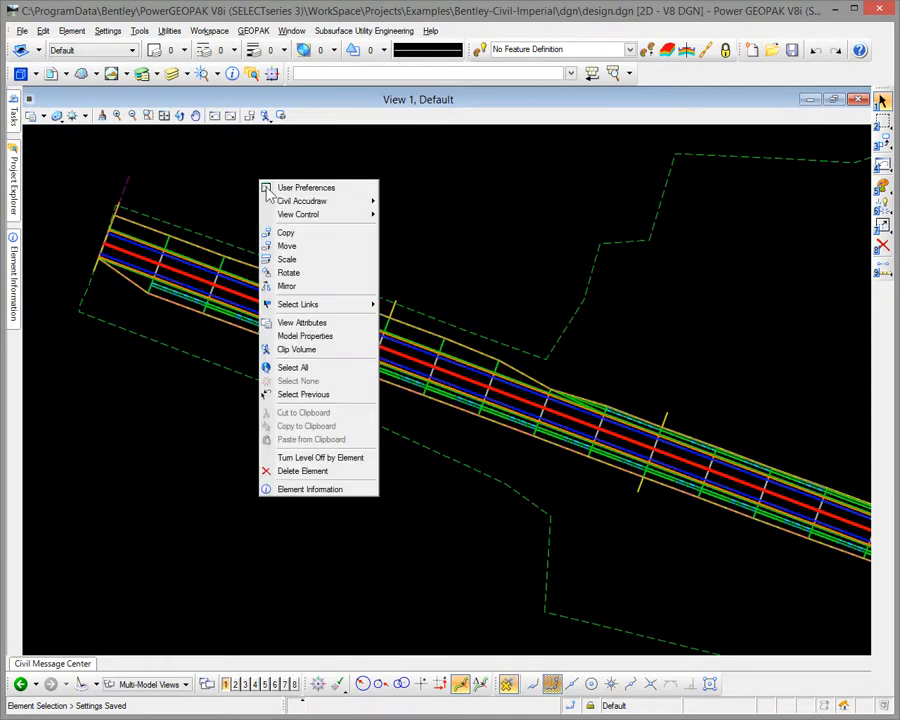
mouse_move(370, 215)
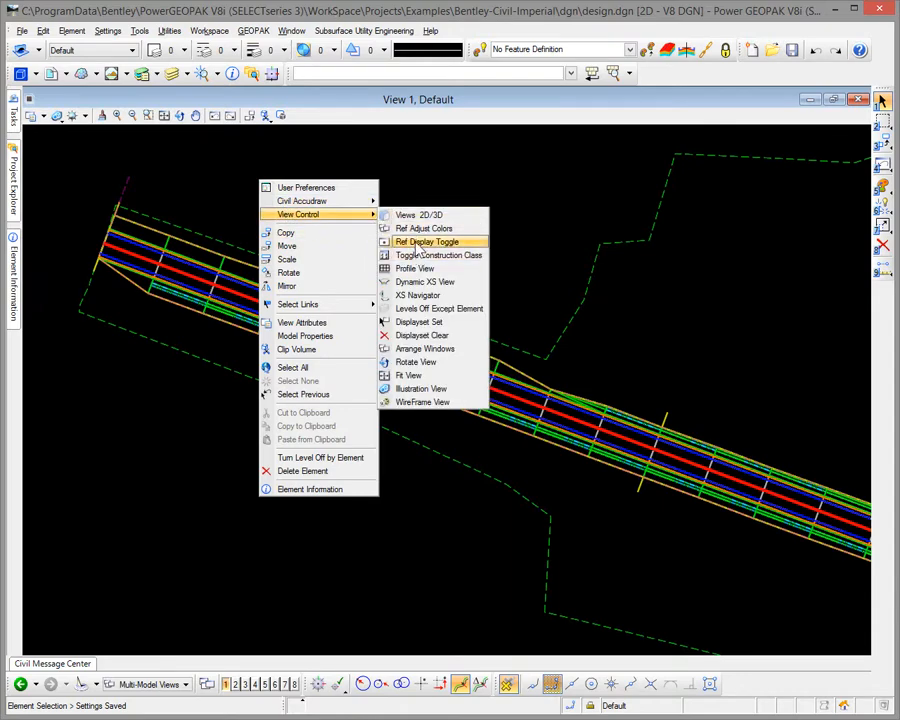
left_click(413, 246)
- Turn the reference files back on in View 1 with the Ref Display Toggle
right_click(291, 208)
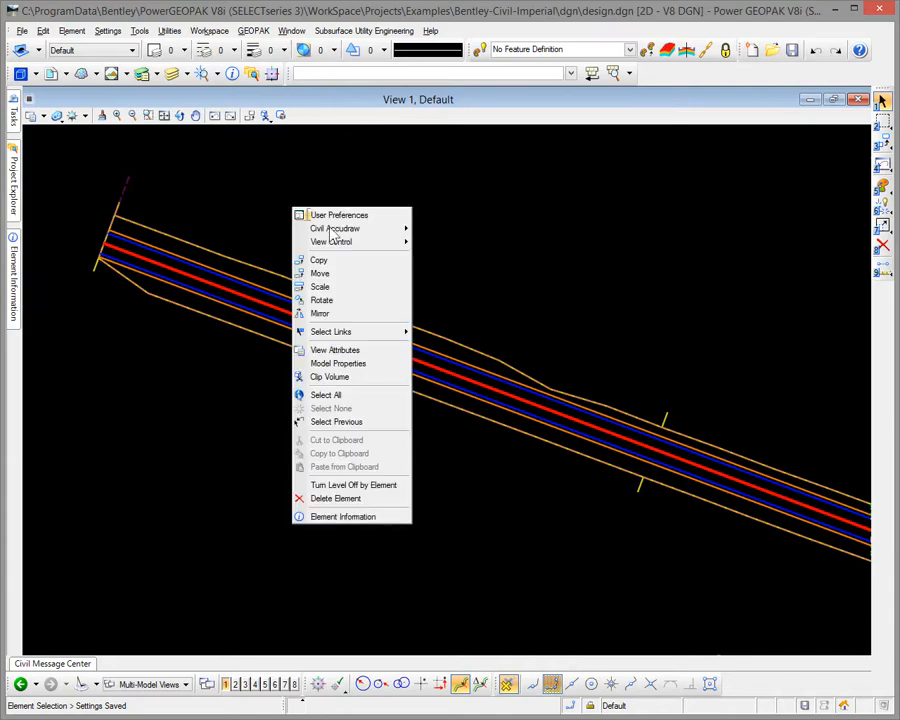
mouse_move(410, 244)
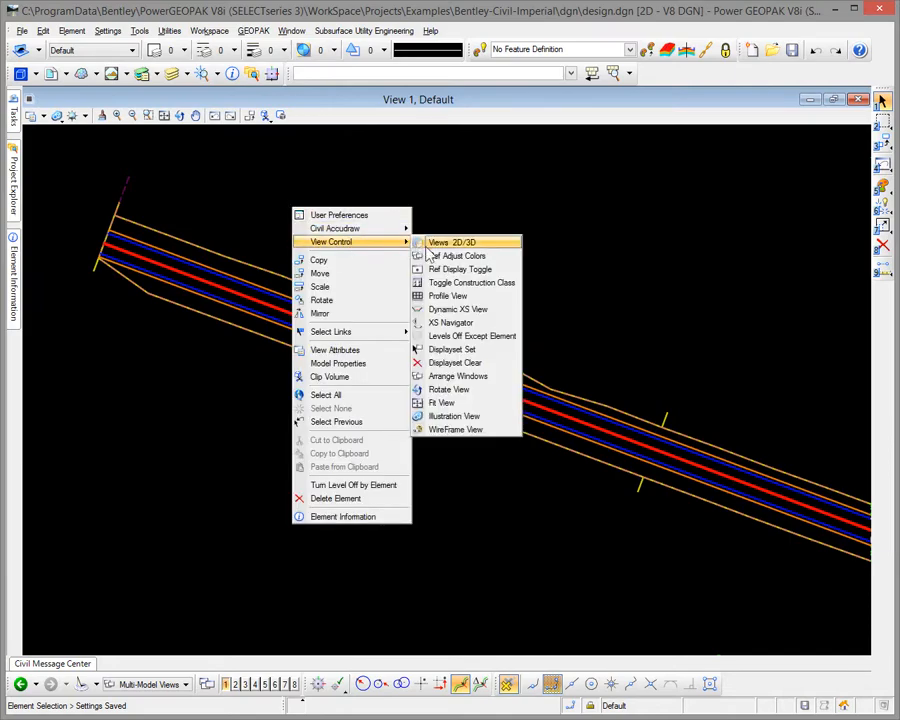
left_click(440, 265)
- Turn off all levels except those of the road centerline and the referenced edge of pavement using Levels Off Except Element
right_click(335, 214)
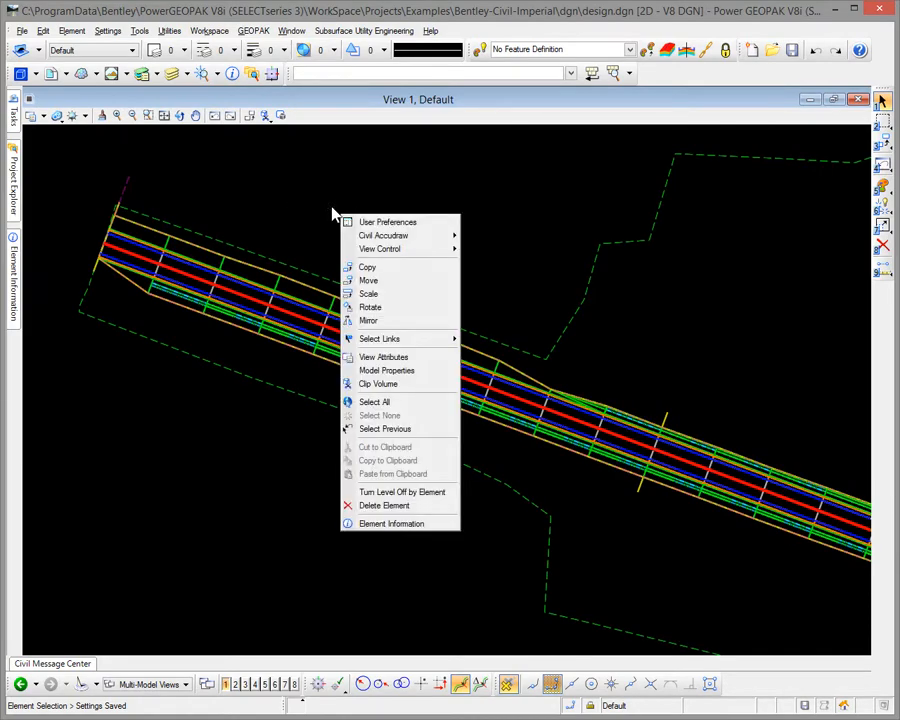
mouse_move(384, 249)
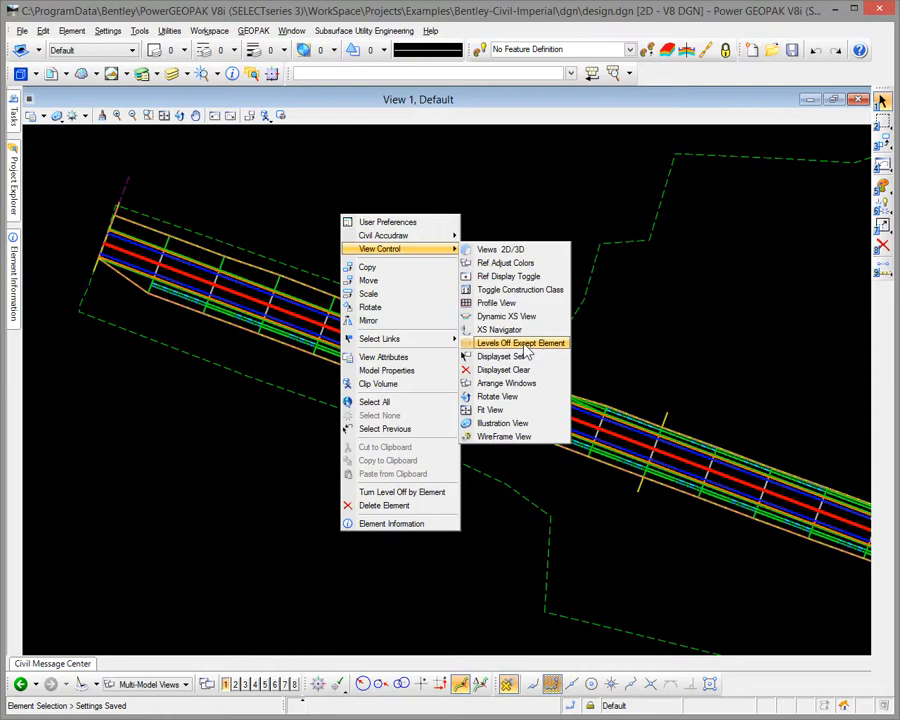
left_click(522, 344)
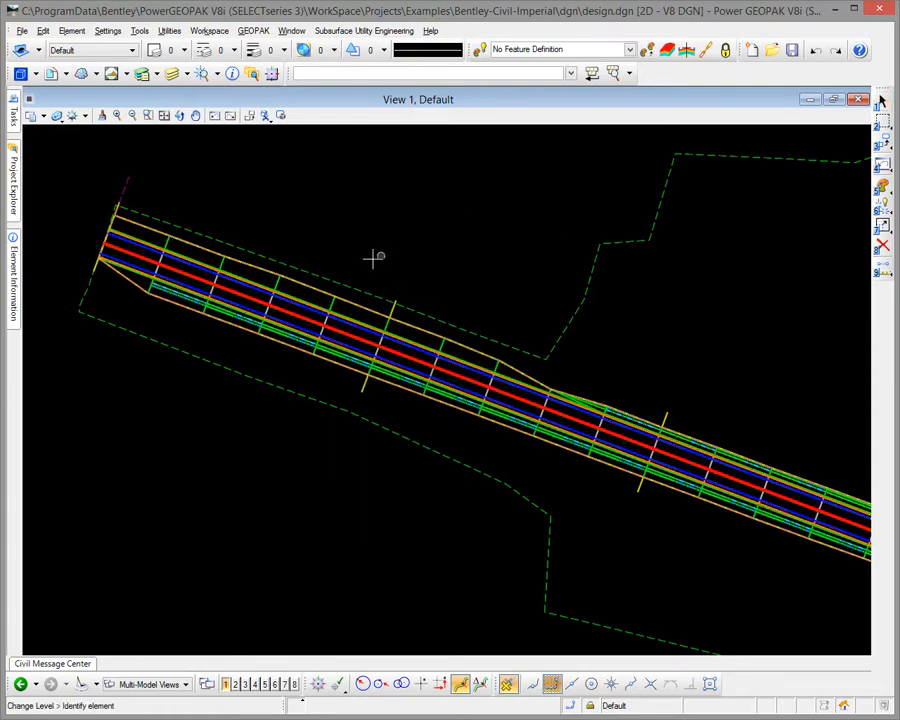
left_click(303, 316)
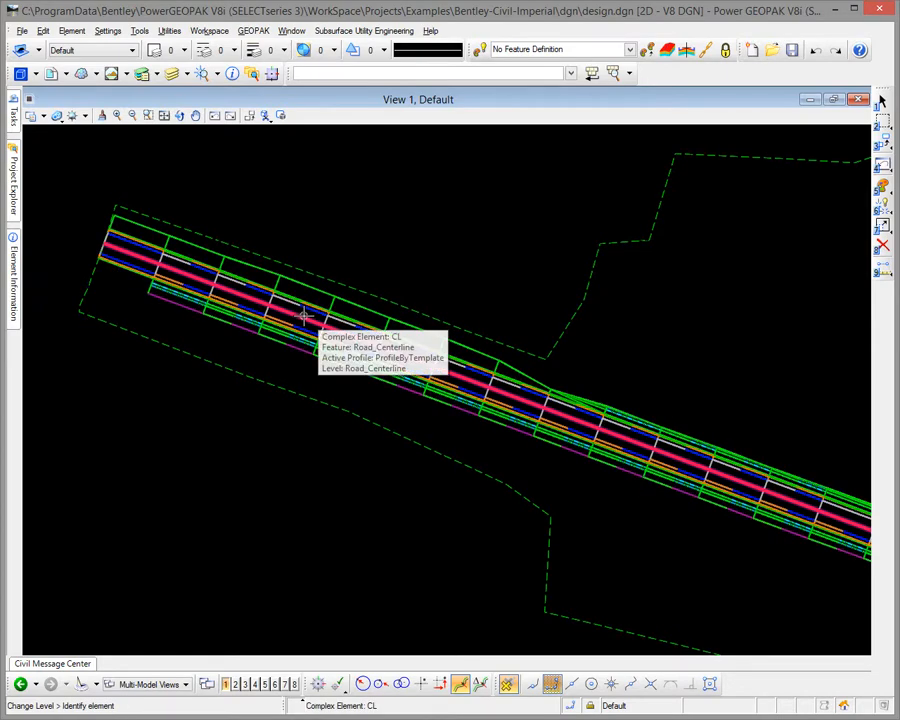
left_click(301, 306)
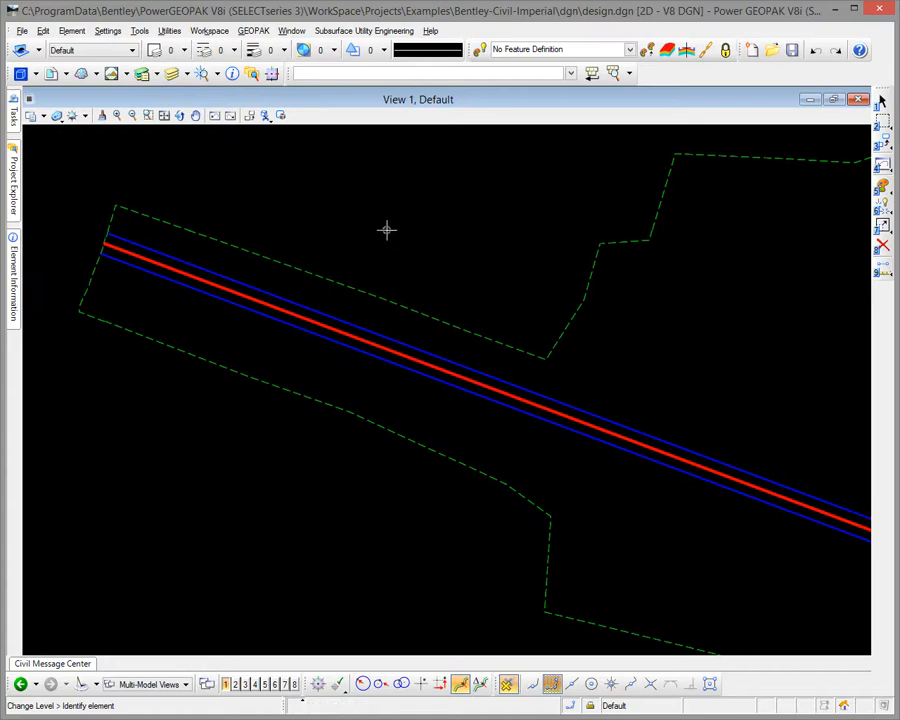
- Restore the previous view to bring back the reference levels just turned off
left_click(214, 118)
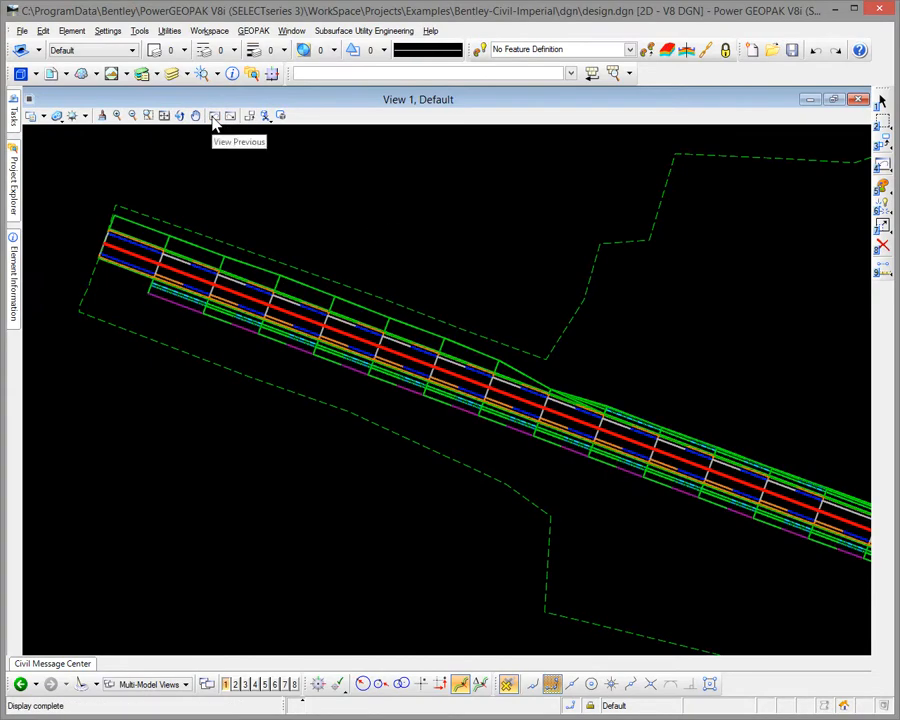
right_click(245, 175)
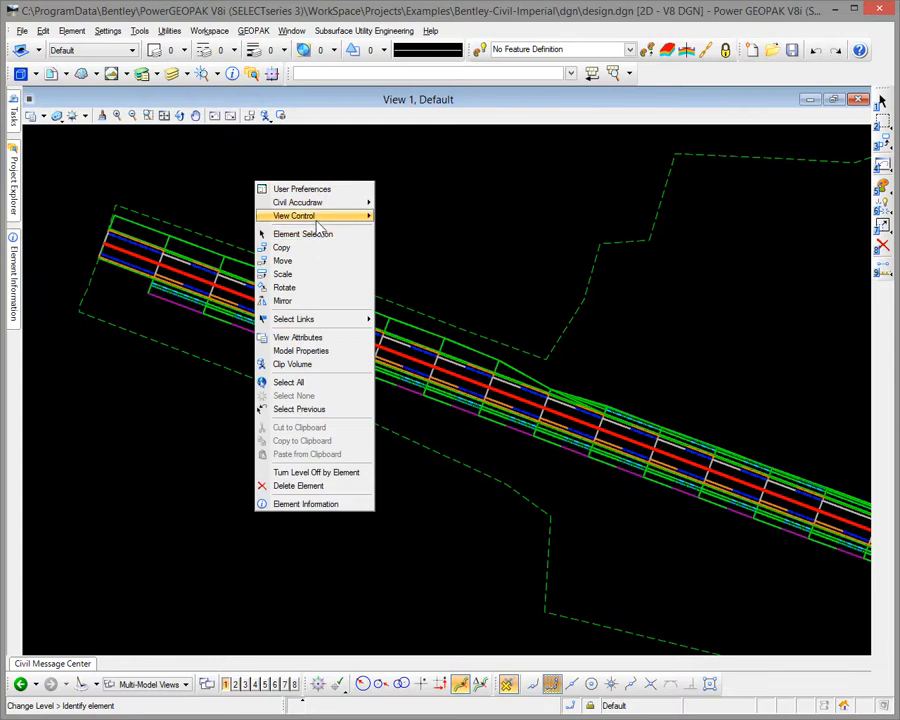
mouse_move(345, 216)
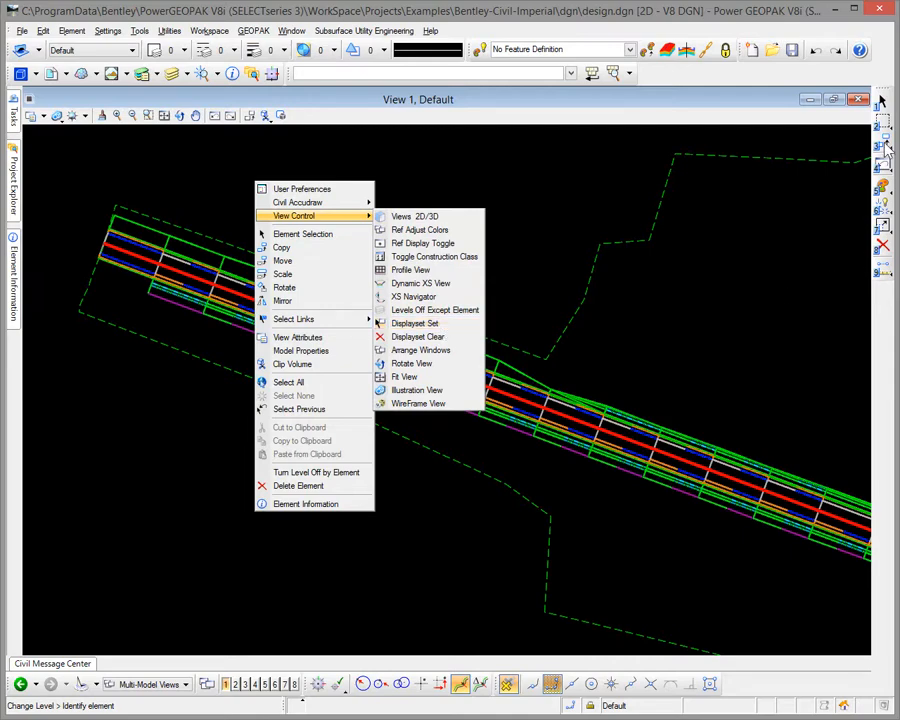
- Select the road centerline together with the right and left edge-of-pavement lines
left_click(883, 101)
scroll(342, 336, "up", 5)
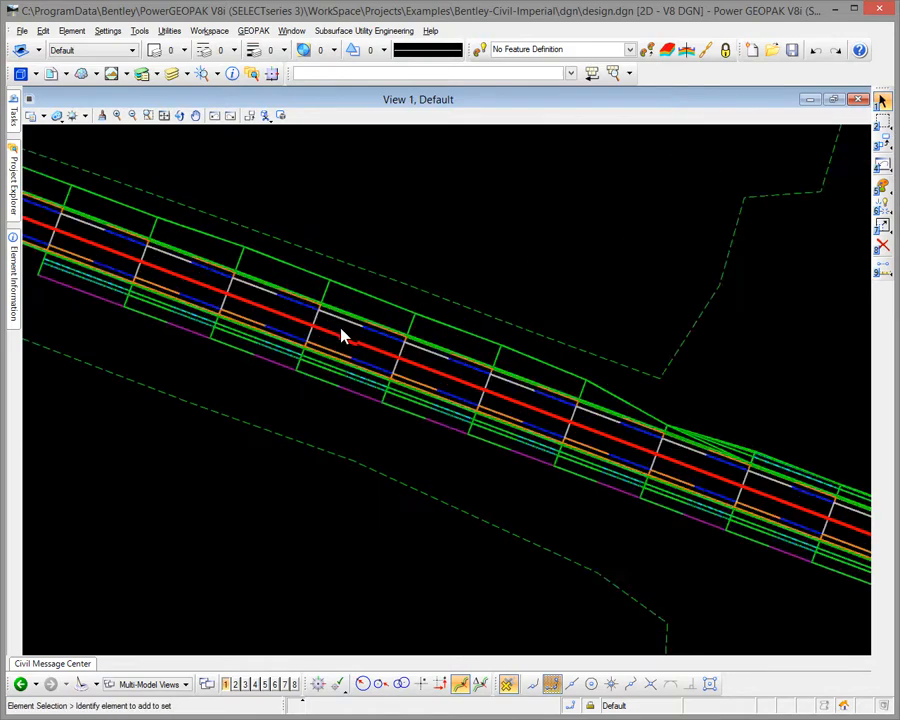
left_click(337, 349)
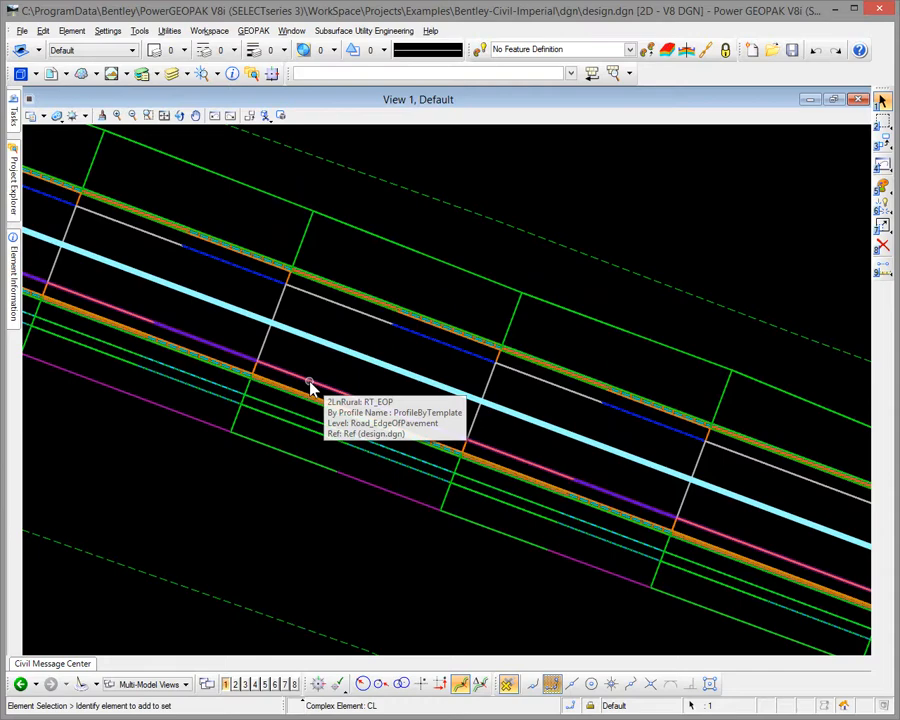
left_click(310, 383)
left_click(355, 316)
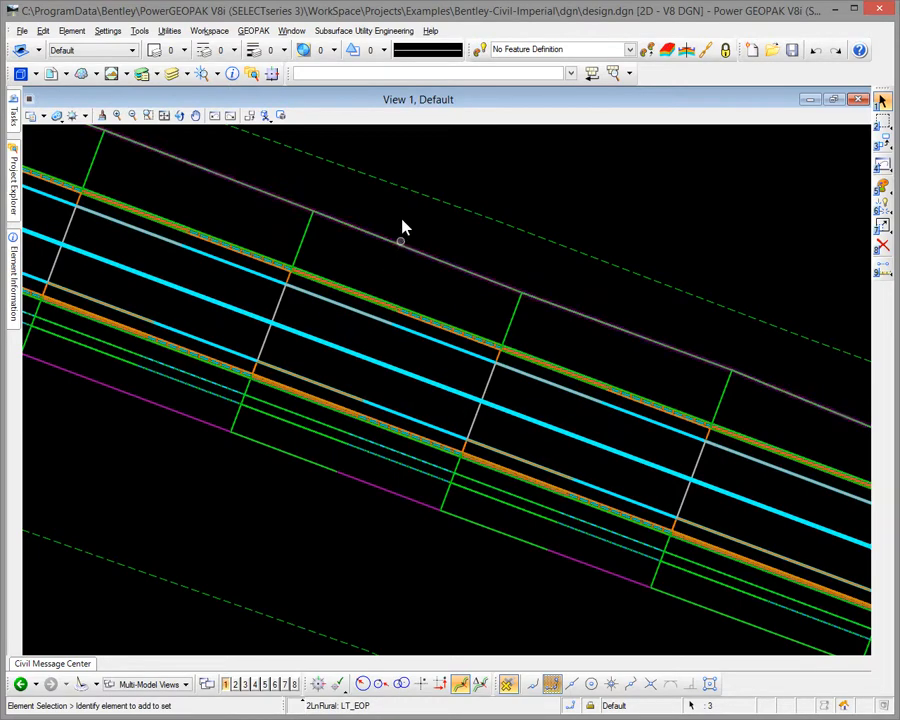
- Isolate the three selected road lines in View 1 with the Displayset Set command
right_click(394, 208)
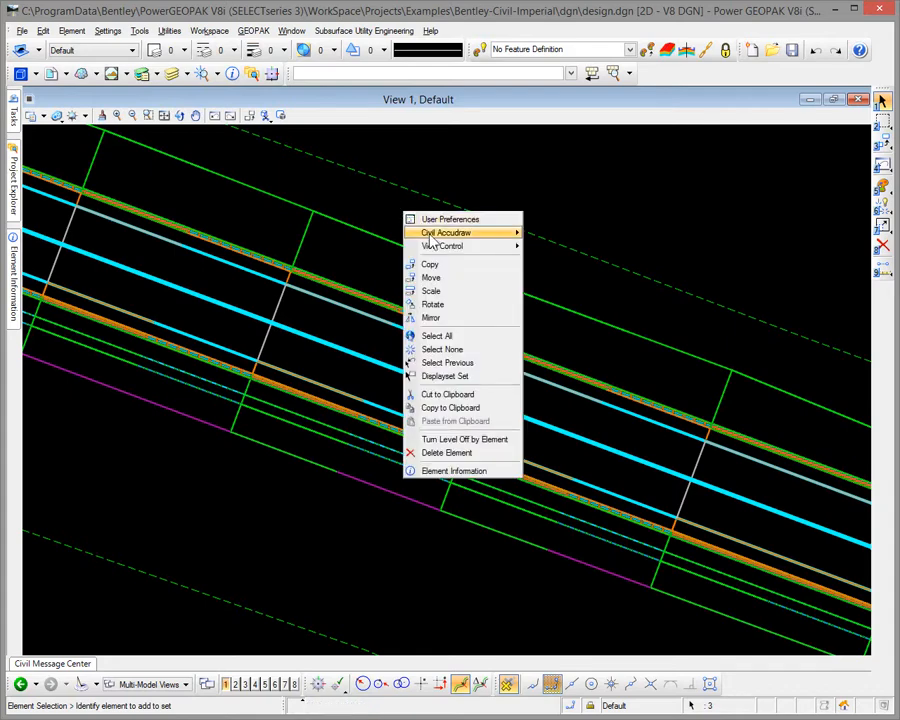
mouse_move(474, 247)
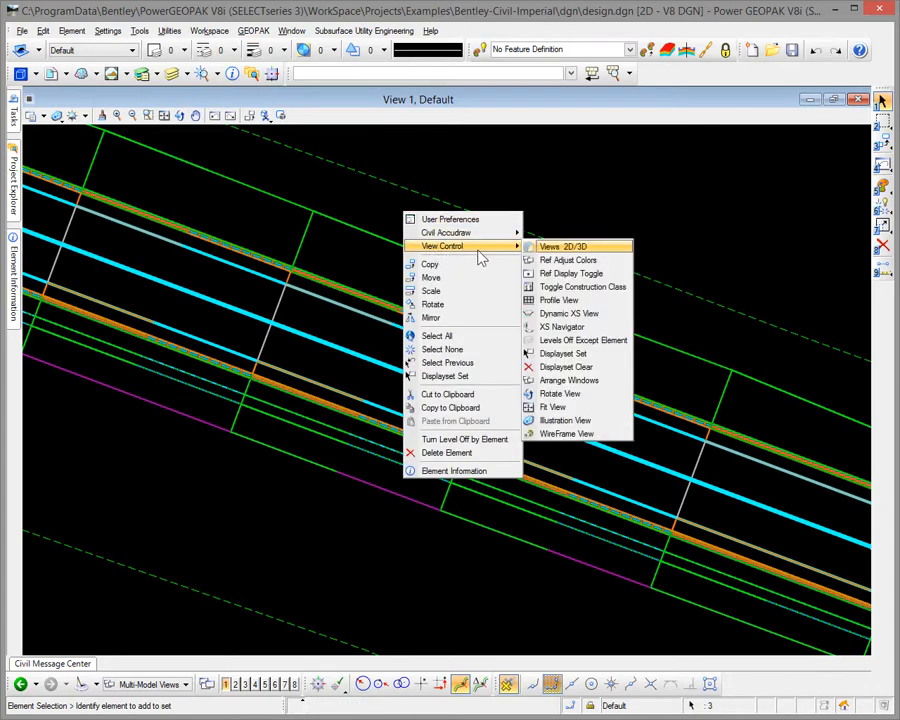
left_click(563, 353)
left_click(361, 202)
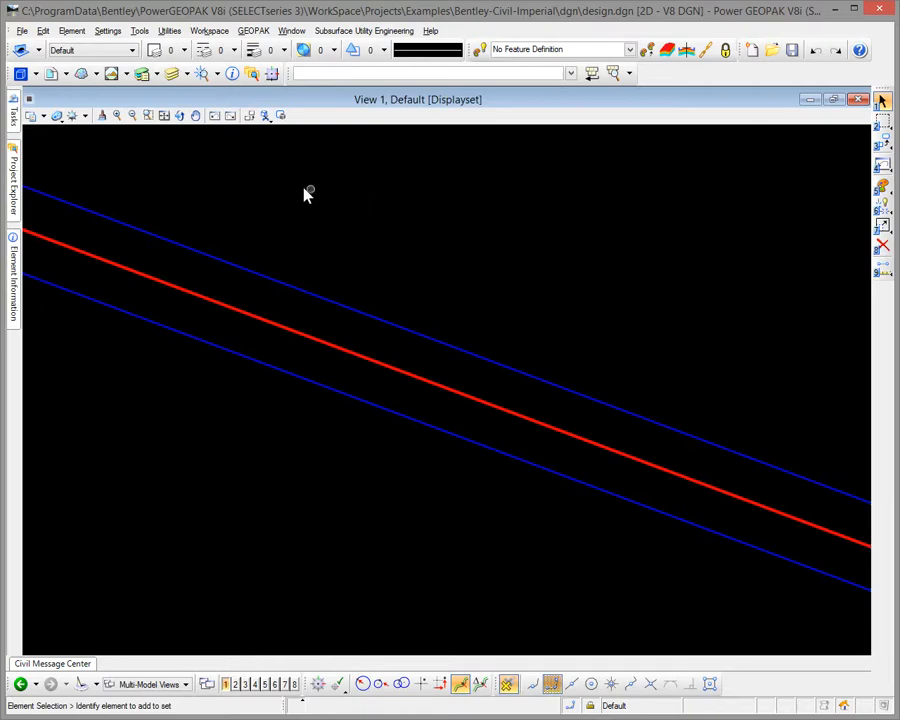
- Check the Displayset setting in the view attributes of View 1, then close the attributes
left_click(28, 99)
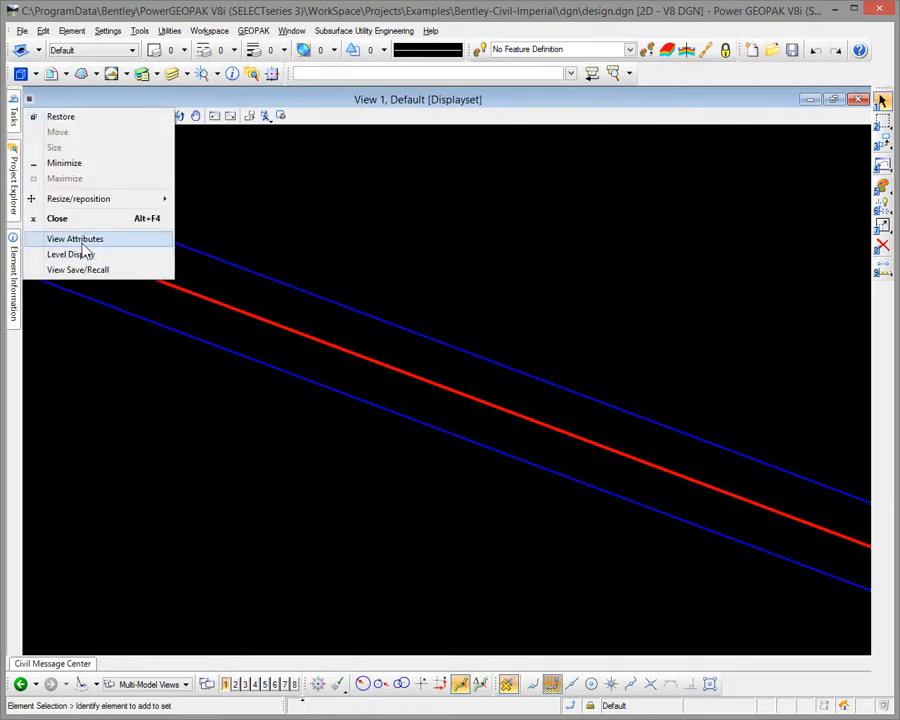
left_click(78, 237)
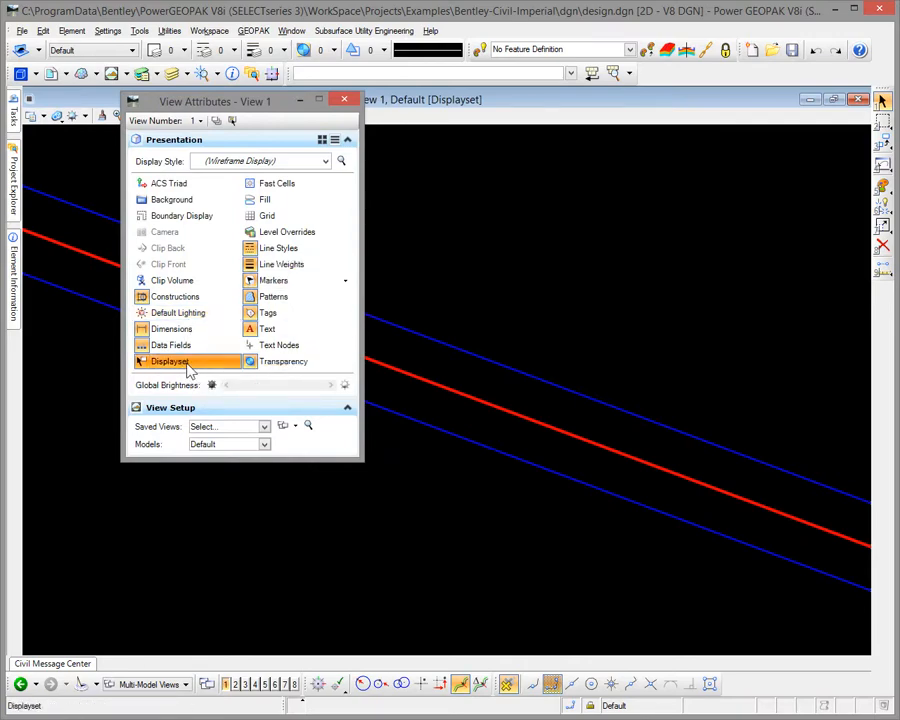
left_click(345, 101)
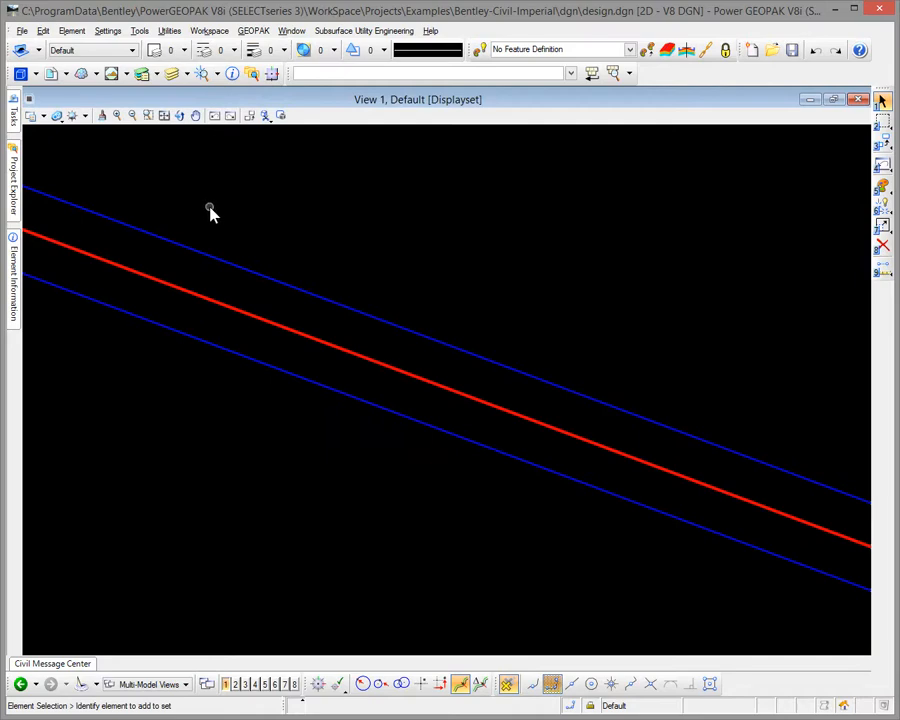
- Clear the displayset in View 1 with Displayset Clear to bring back all the hidden elements
scroll(209, 211, "down", 2)
right_click(219, 195)
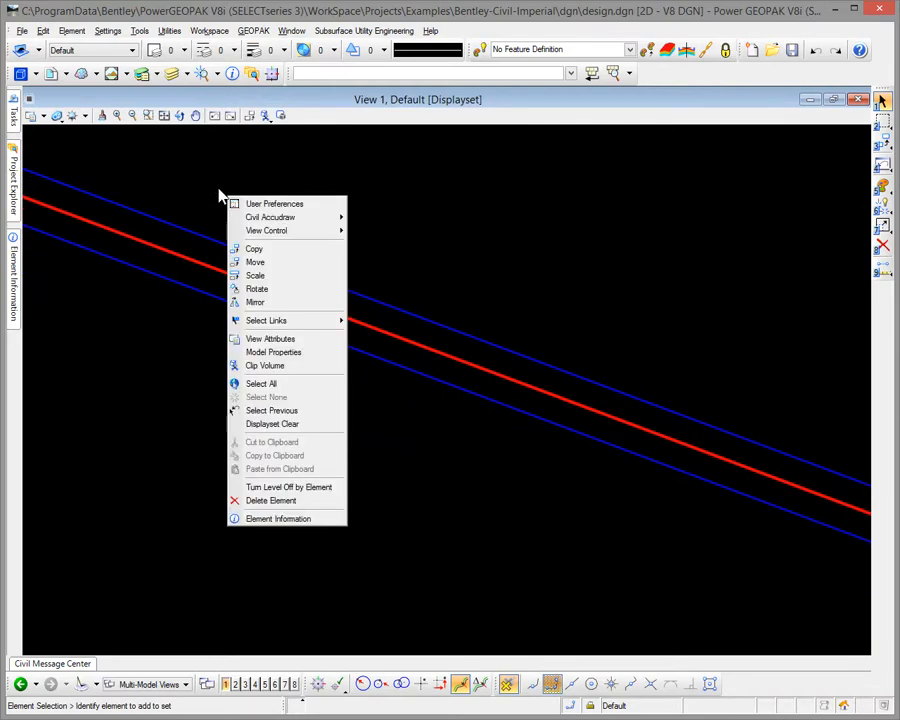
mouse_move(255, 231)
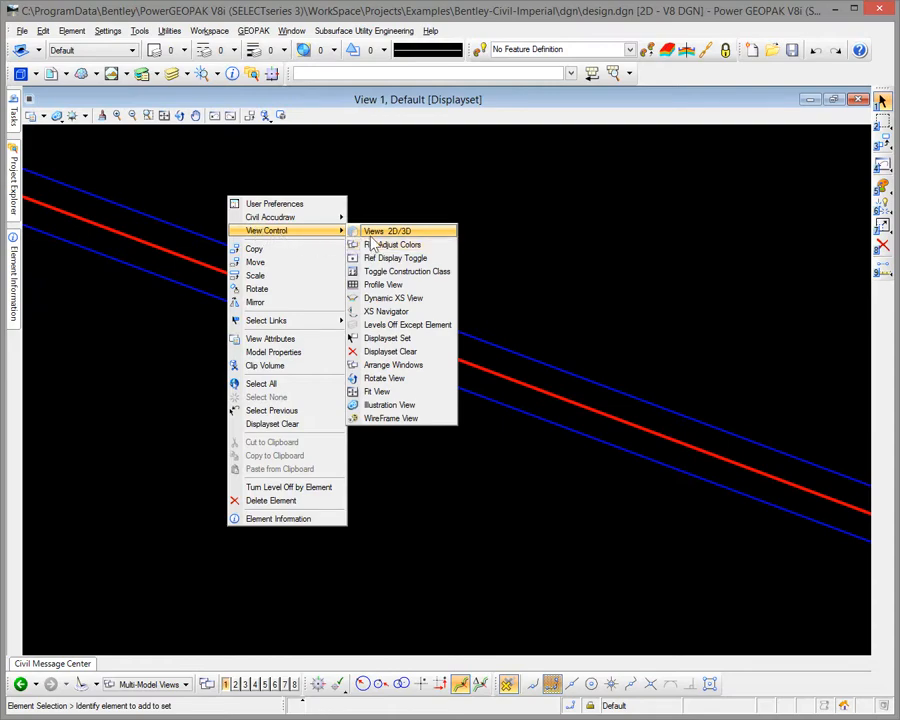
left_click(392, 351)
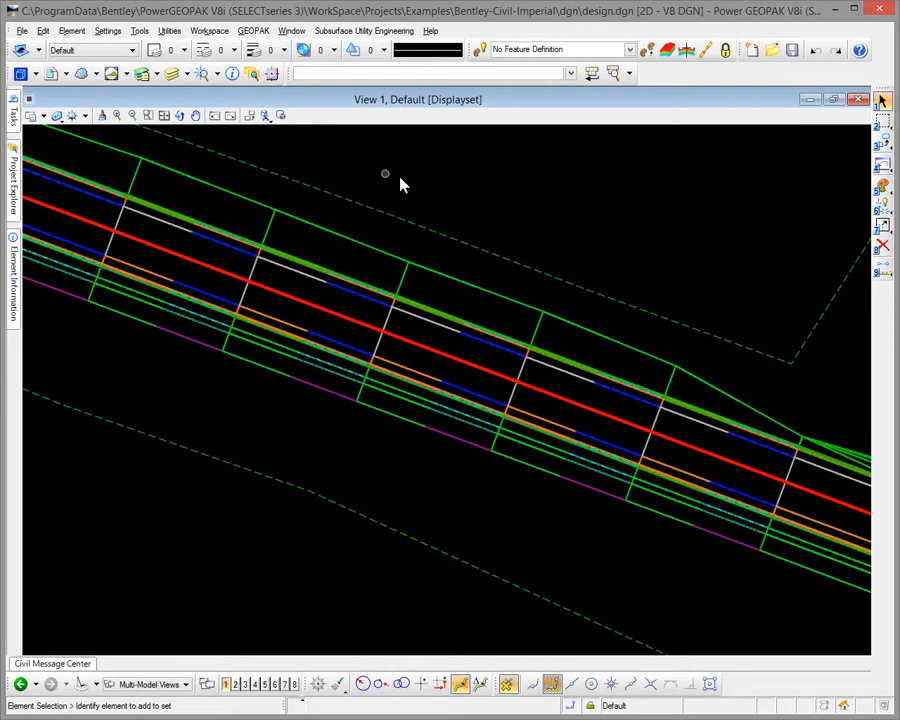
- Show the Default-3D model in View 2 beside the 2D plan in View 1, using the Illustration View display
right_click(342, 148)
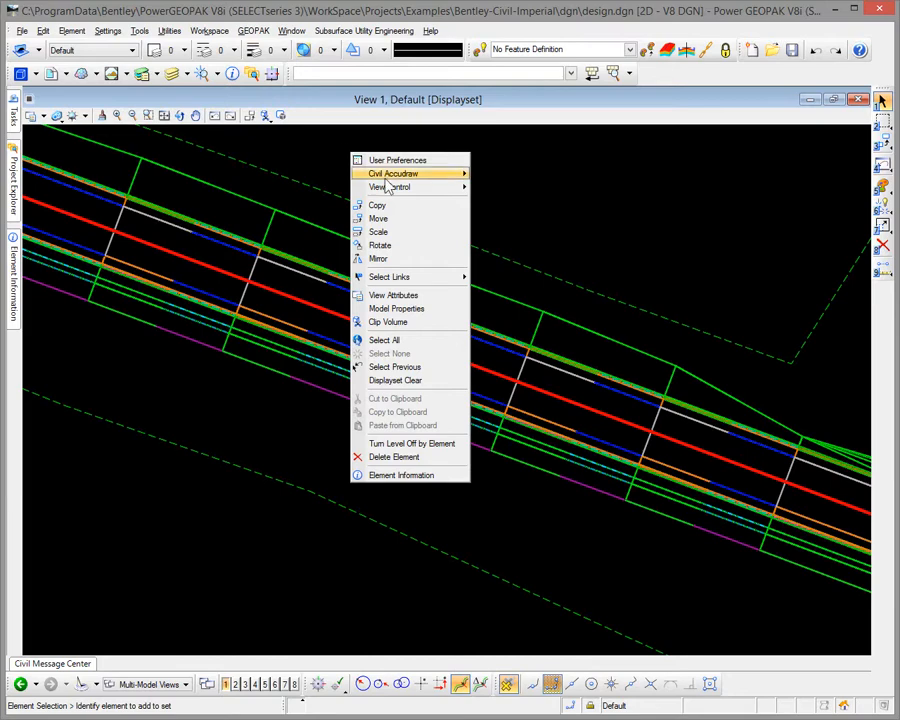
mouse_move(420, 187)
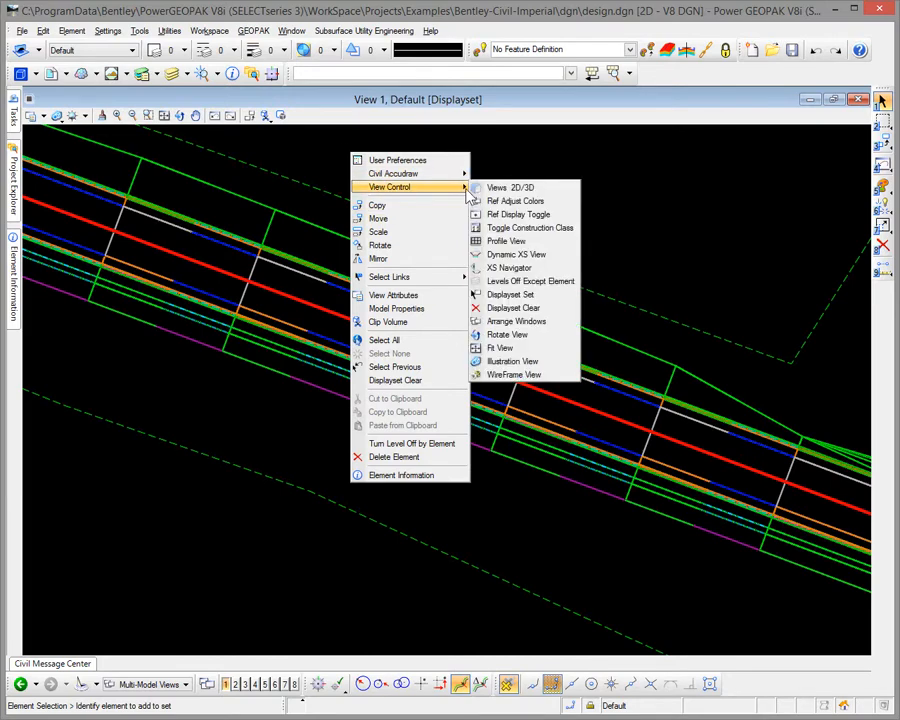
left_click(544, 364)
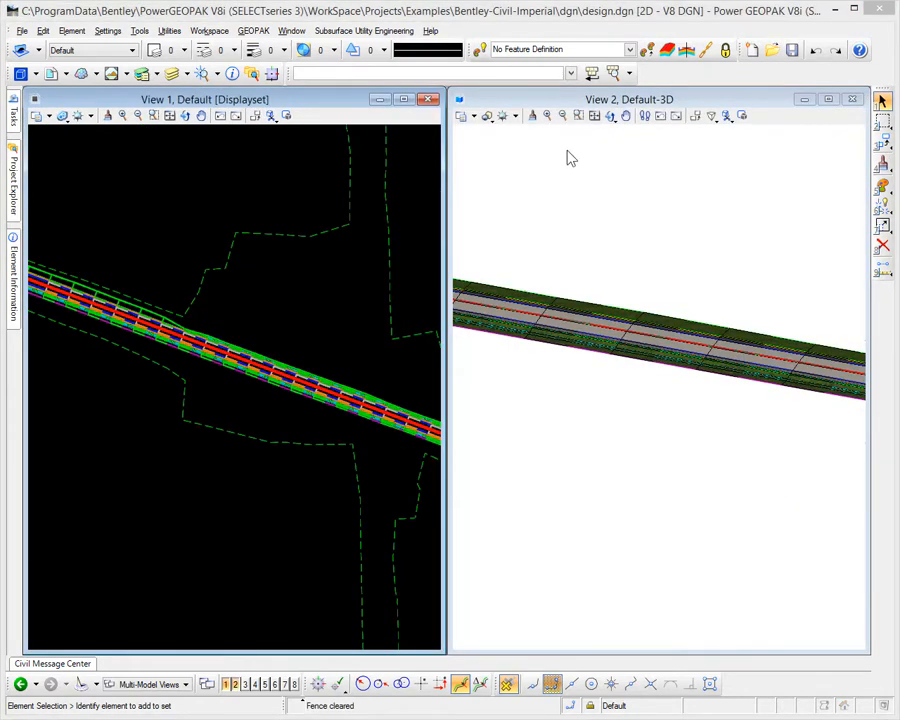
- Check the display style in View 2's view attributes and examine the rendered corridor surfaces up close
left_click(459, 100)
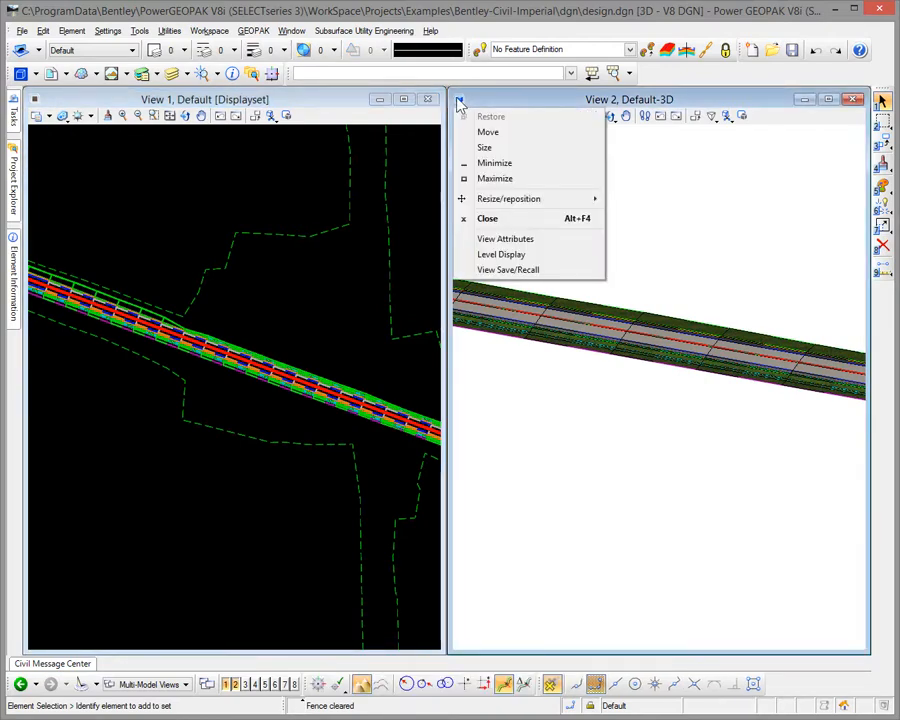
left_click(504, 240)
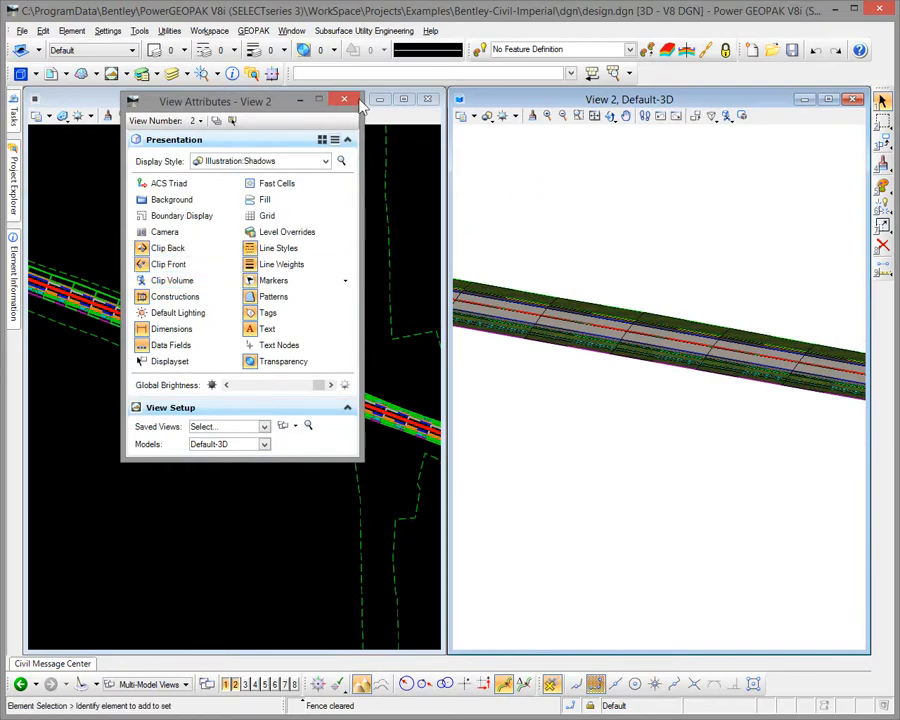
key("ctrl+b")
scroll(481, 307, "up", 3)
scroll(516, 327, "up", 4)
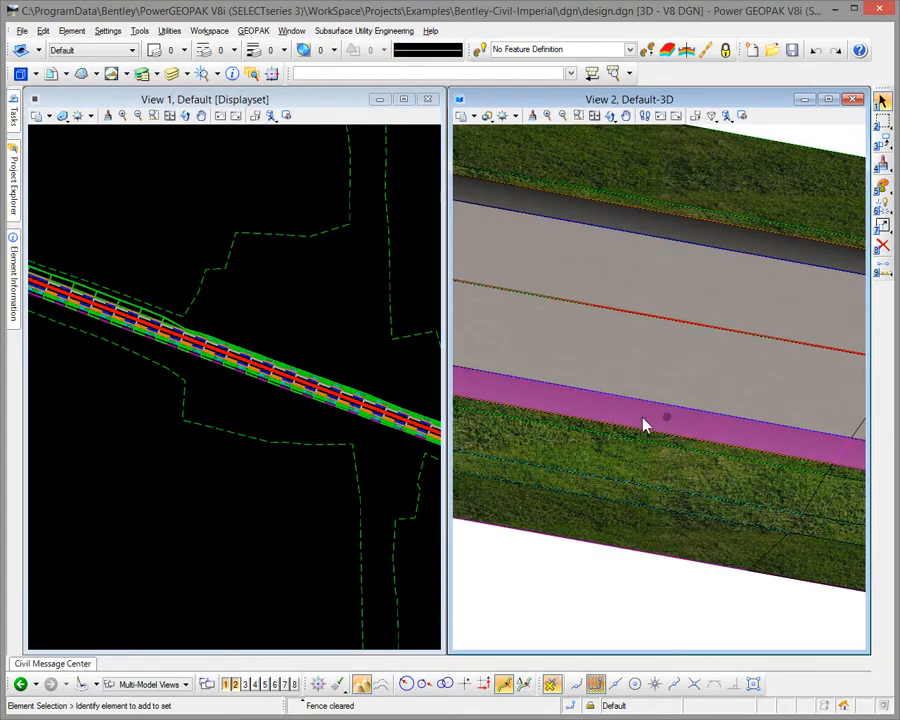
scroll(539, 408, "down", 3)
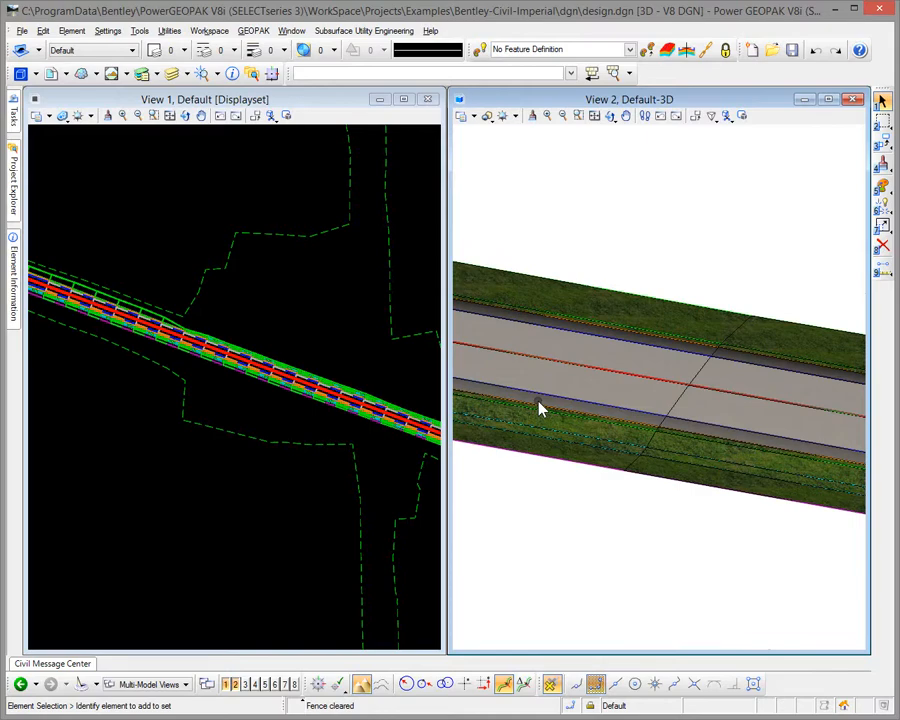
scroll(562, 476, "down", 3)
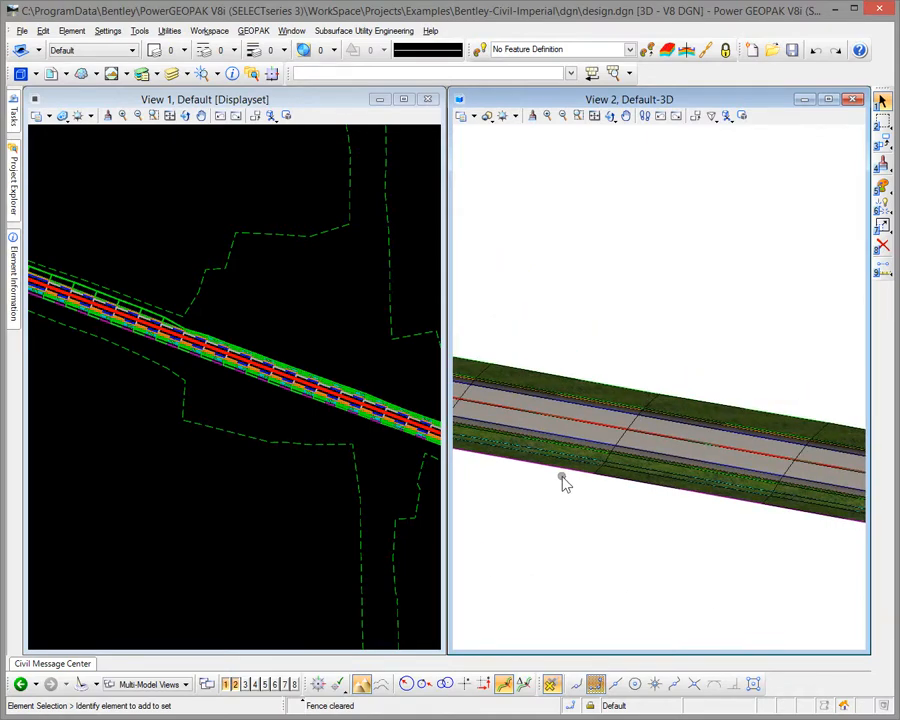